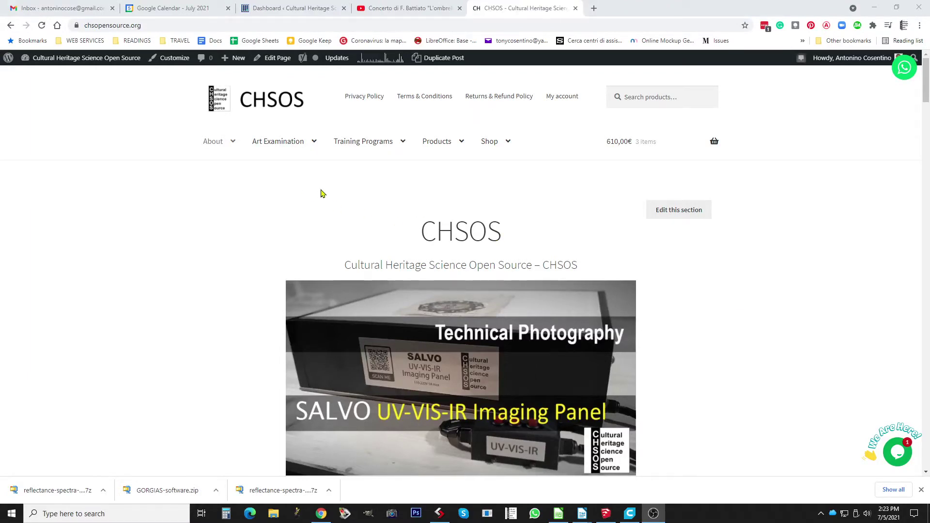
- Go to the Reflectance Spectroscopy (RS) course and open its RS – PDFs, Database, and Software lesson
mouse_move(357, 156)
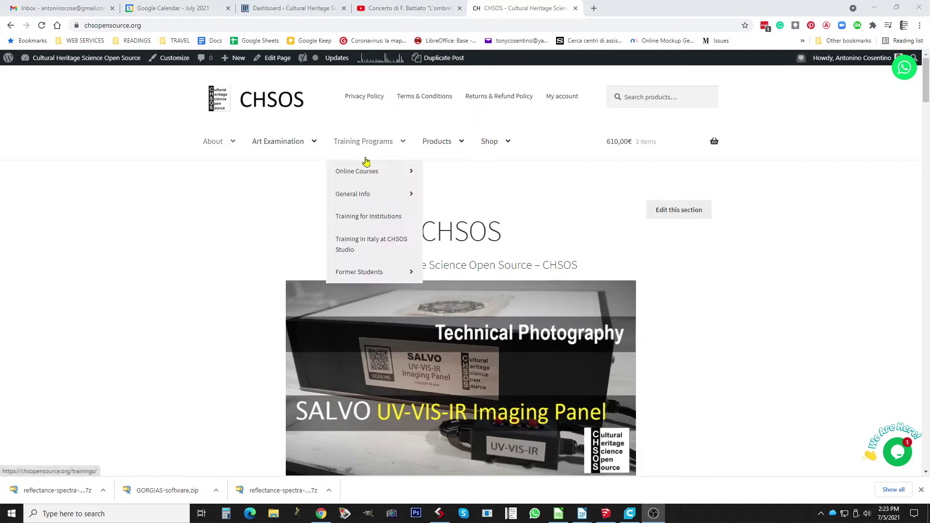
mouse_move(325, 195)
mouse_move(359, 173)
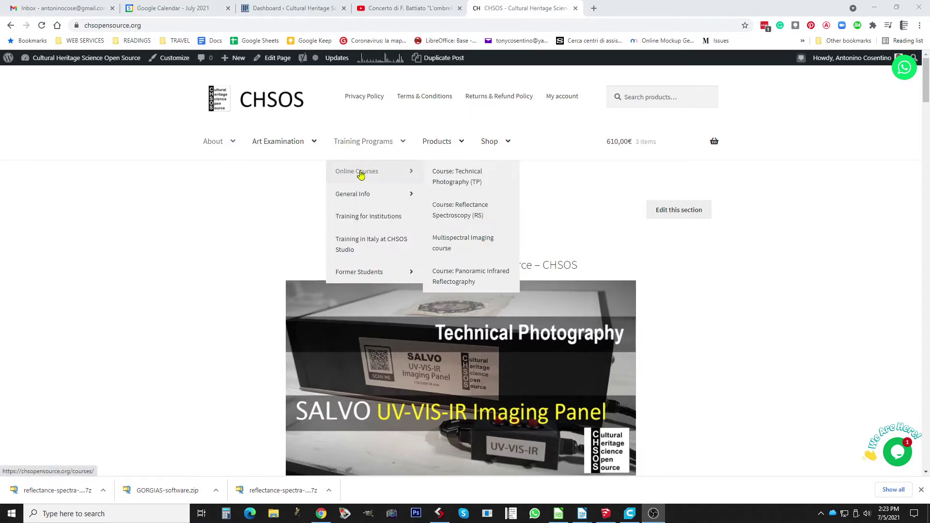
click(453, 210)
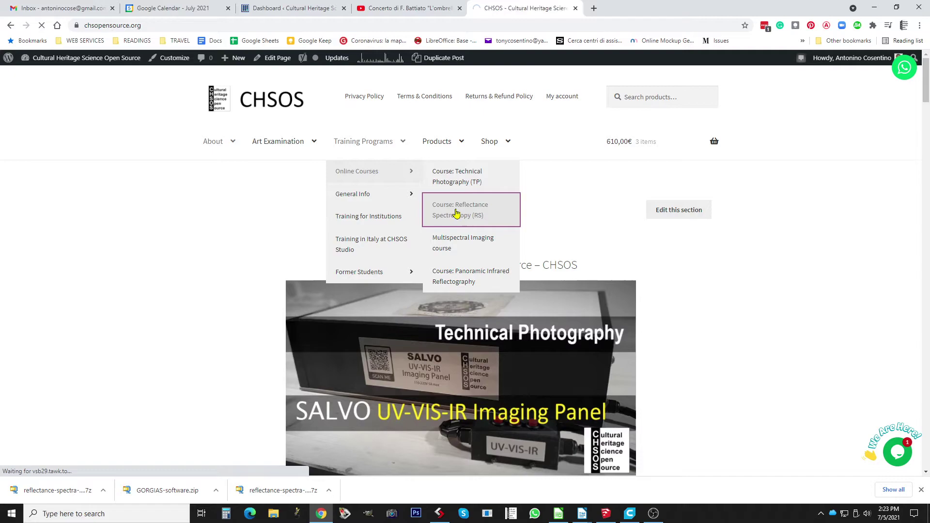
scroll(401, 202, down, 1)
scroll(383, 206, down, 20)
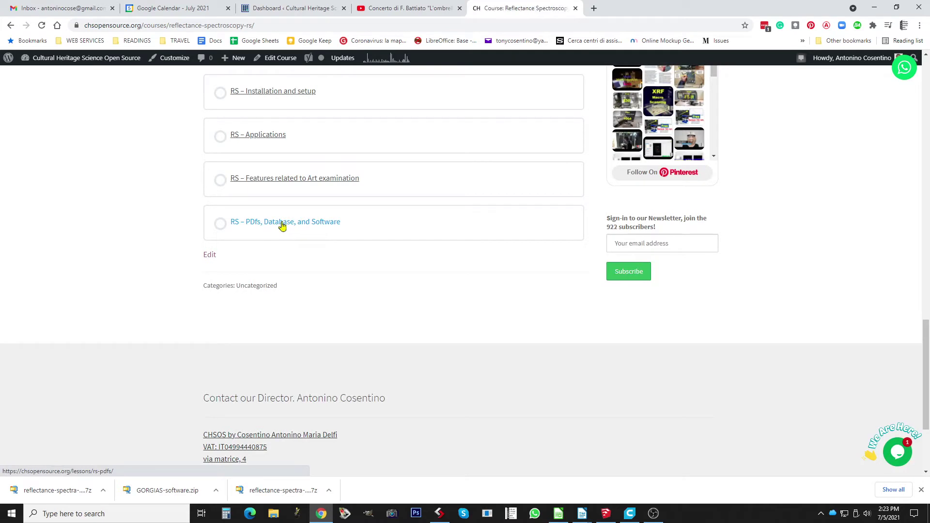
click(282, 226)
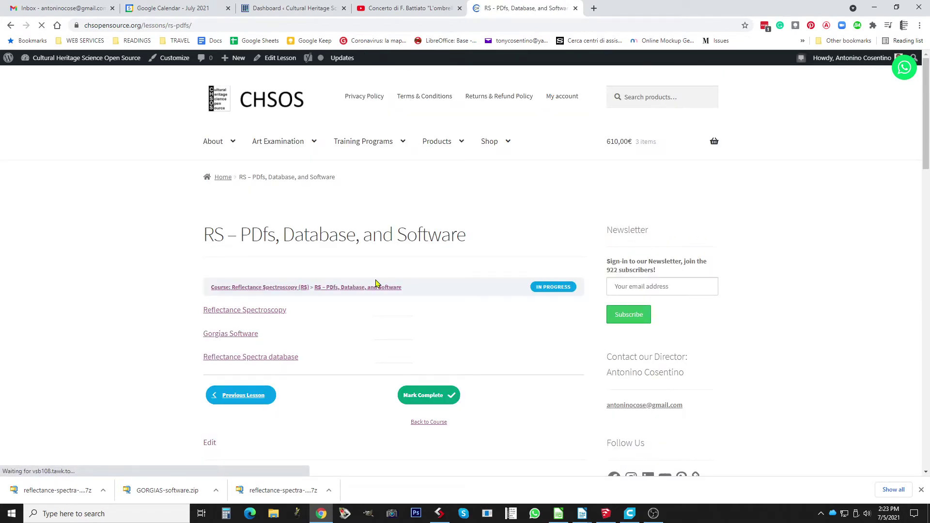
- Download the Reflectance Spectra database and the Gorgias Software package
scroll(342, 274, down, 2)
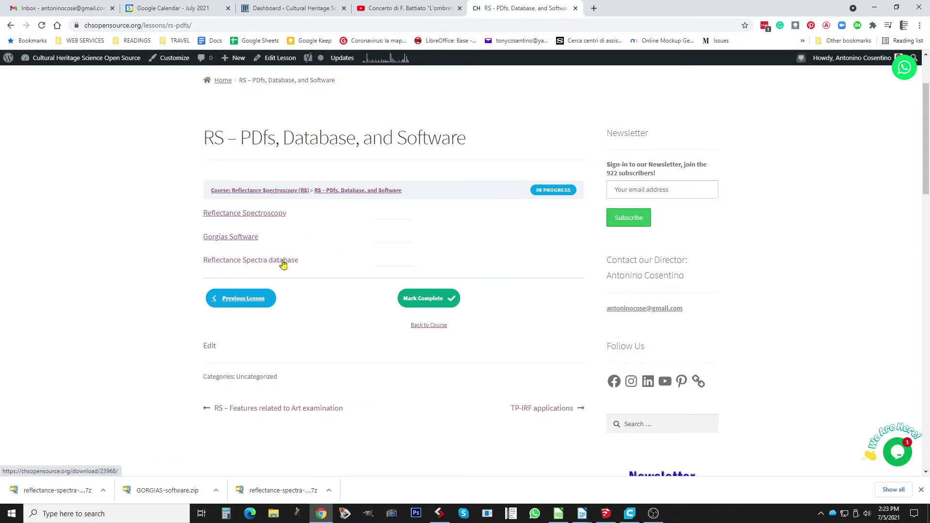
click(259, 260)
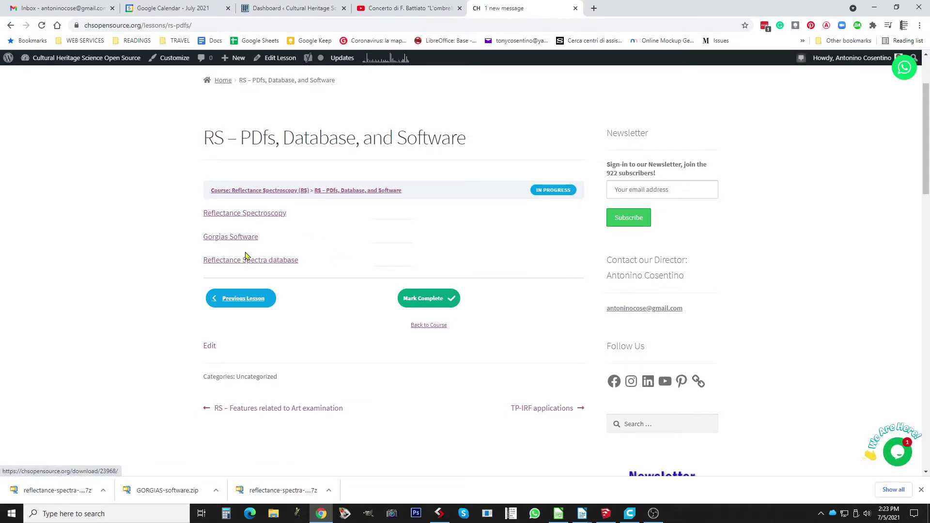
click(224, 239)
- Minimize Chrome and move the GORGIAS-software folder left beside the reflectance-spectra-database folder
click(231, 263)
click(873, 8)
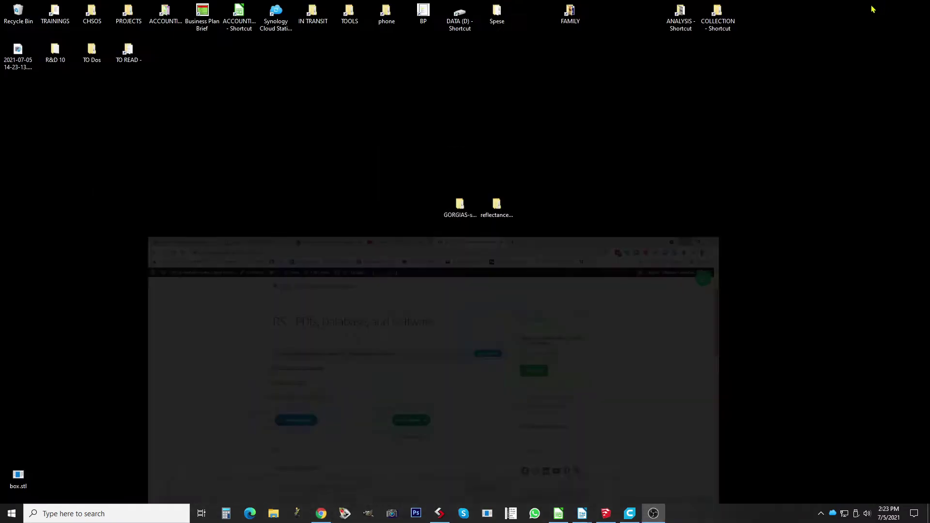
drag(456, 209, 351, 233)
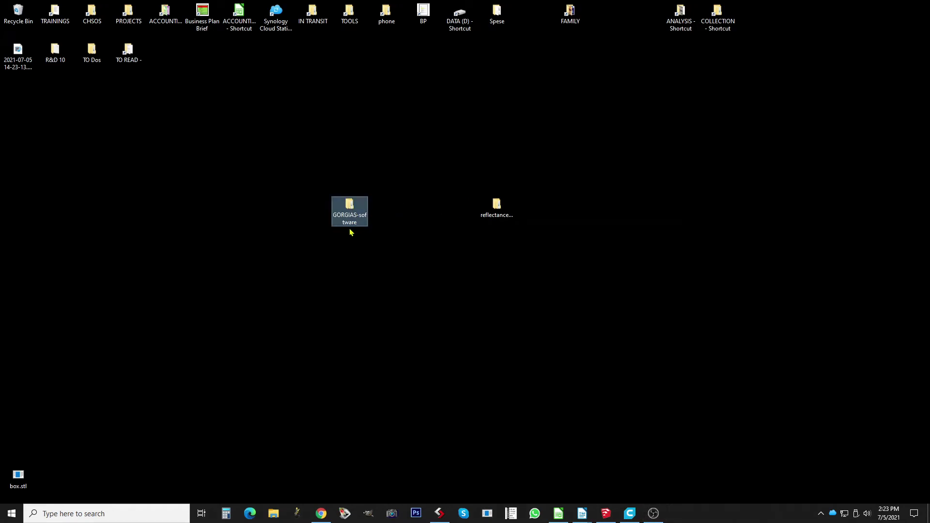
click(496, 206)
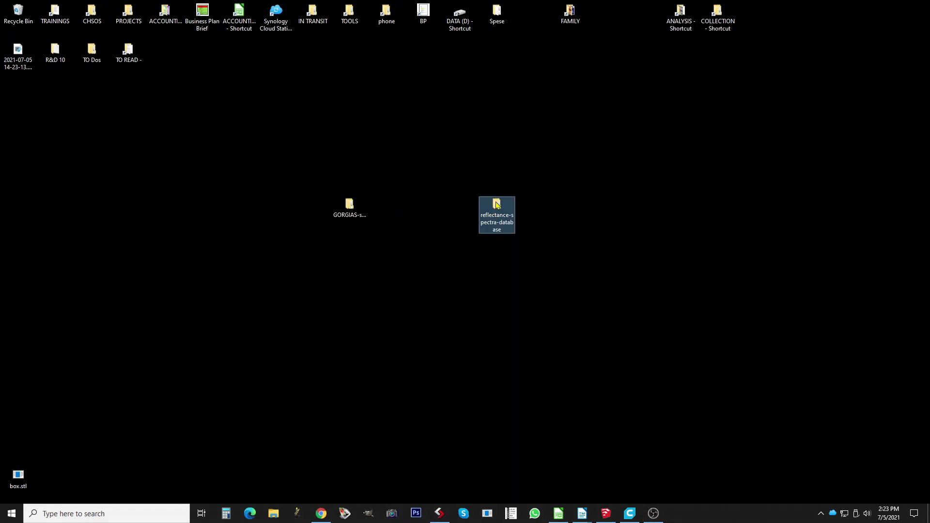
- Open GORGIAS-software > GORGIAS software and select GORGIAS.exe
double_click(349, 206)
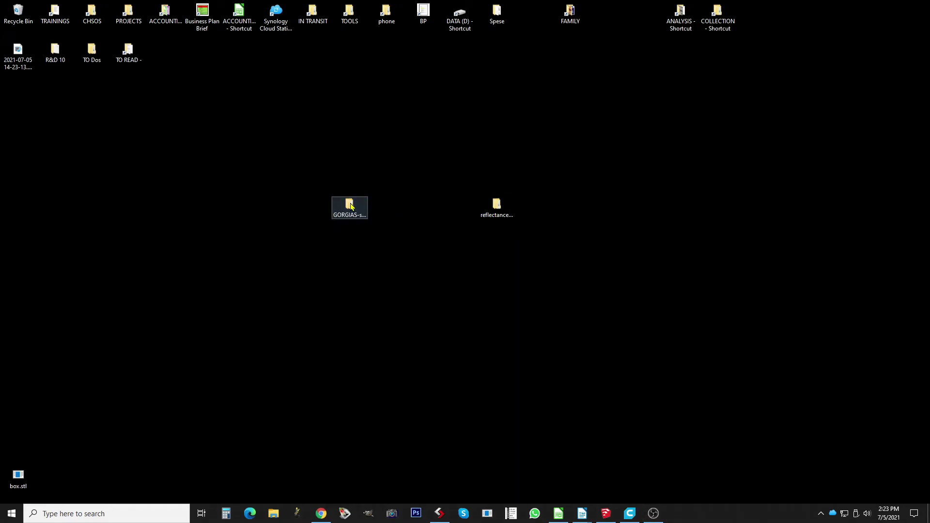
double_click(427, 197)
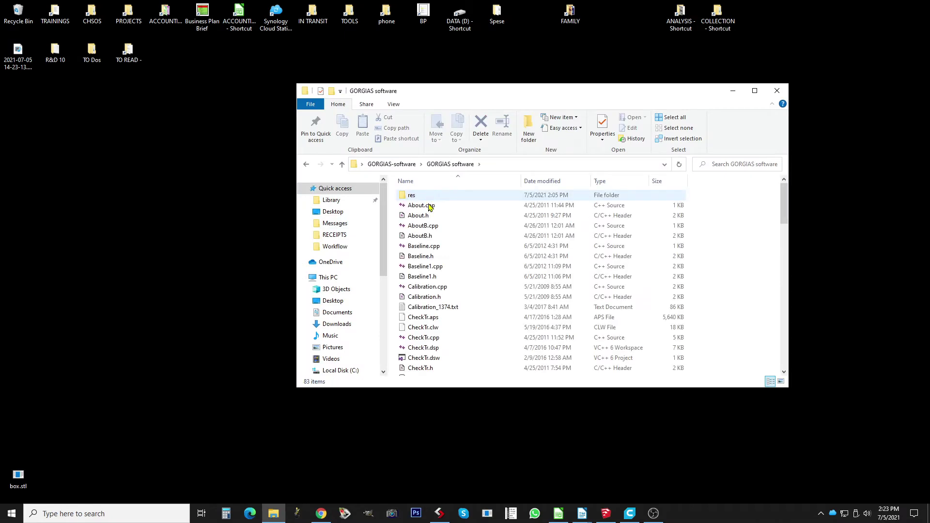
scroll(426, 255, down, 7)
scroll(425, 271, down, 1)
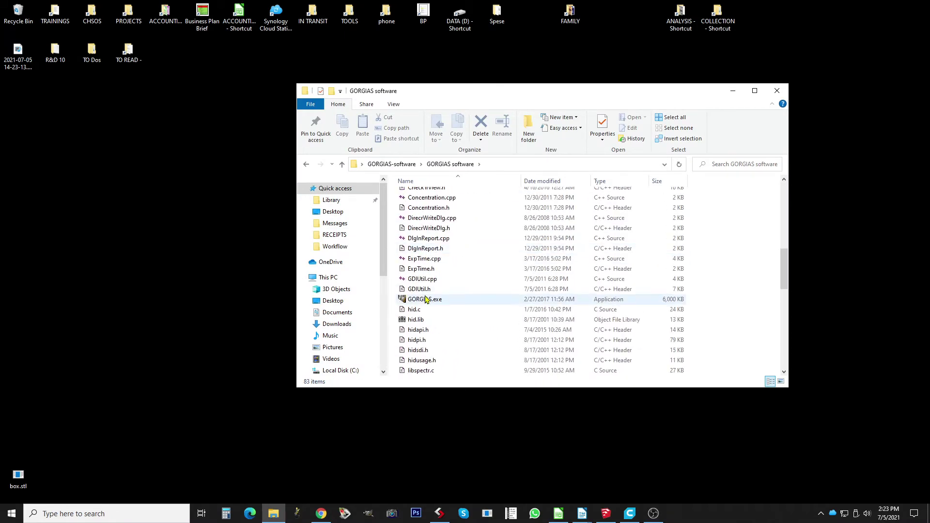
click(425, 300)
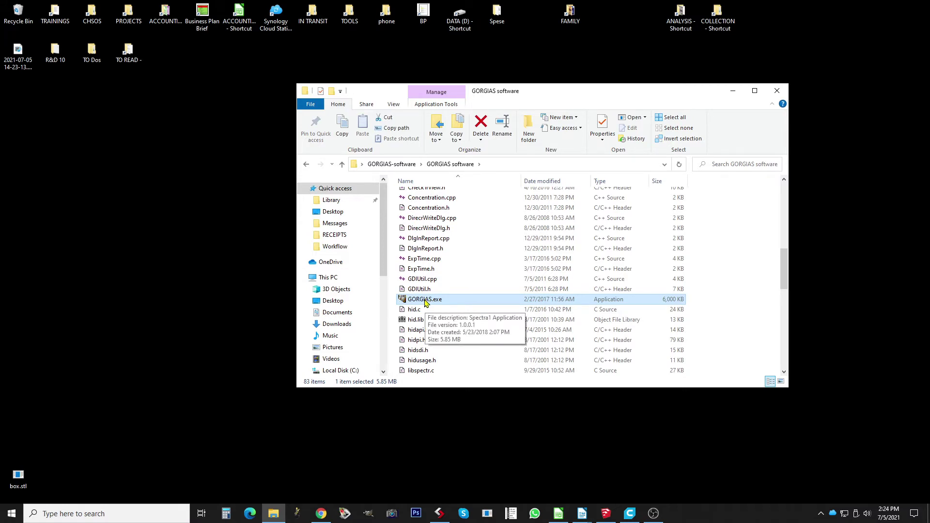
- Launch GORGIAS.exe, dismiss the 'Can not find device' error, and position its window beside the folder
double_click(424, 300)
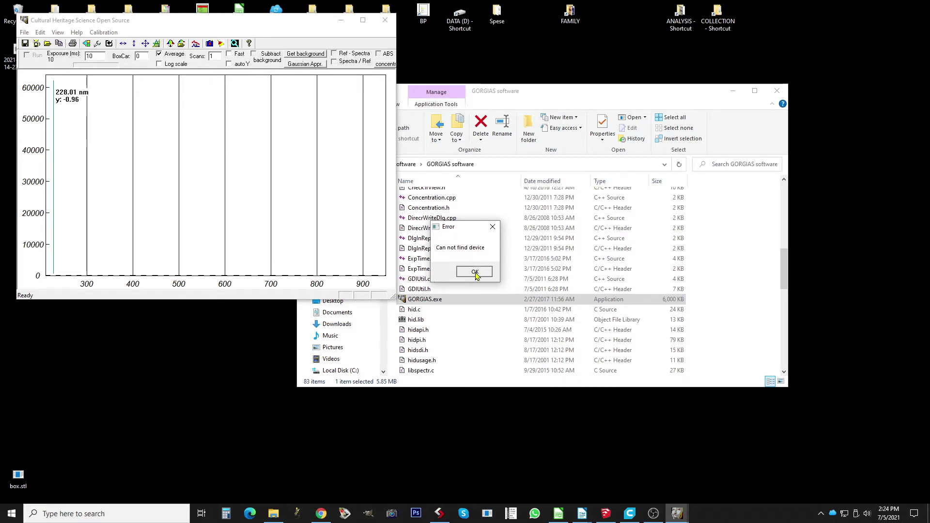
click(475, 272)
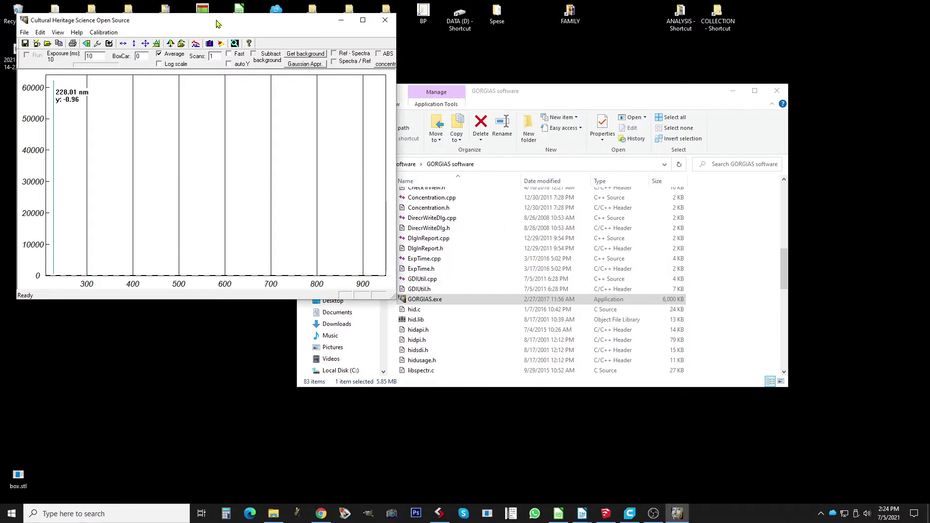
drag(218, 21, 311, 131)
click(733, 90)
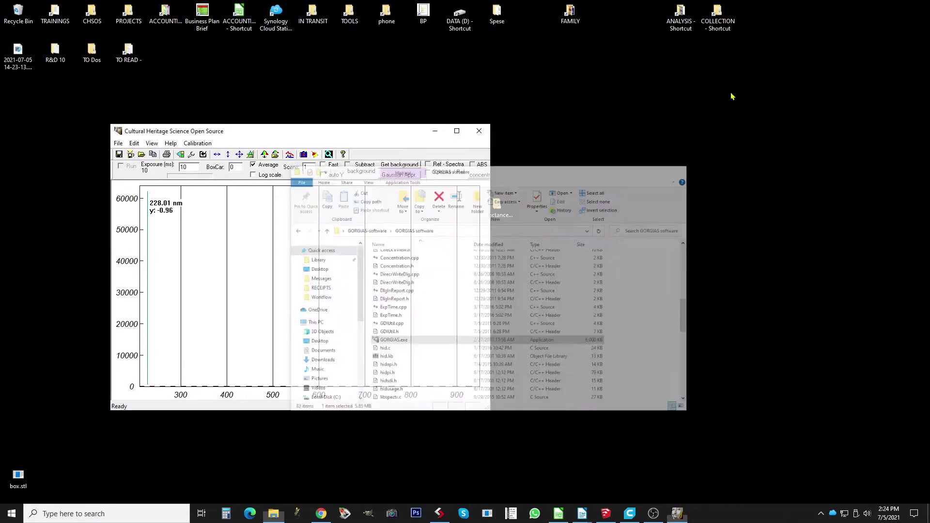
drag(448, 132, 402, 130)
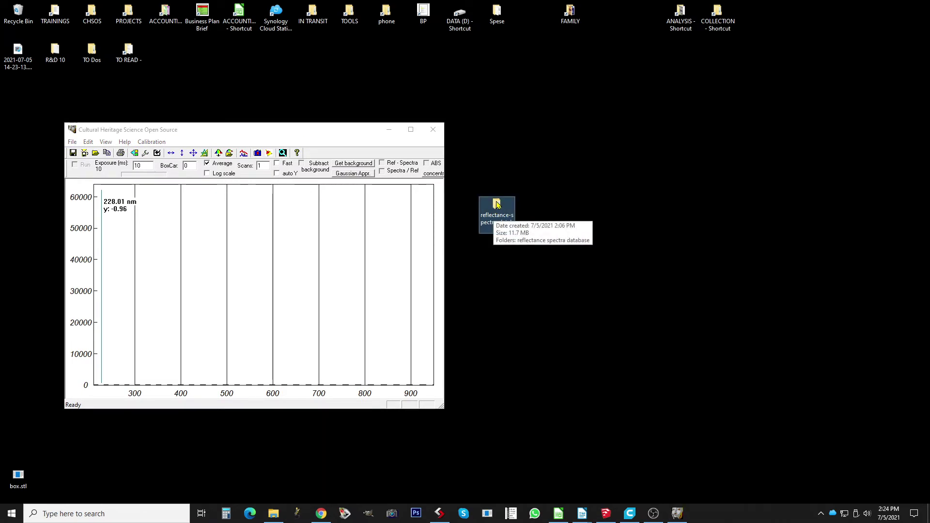
- Open reflectance-spectra-database > reflectance spectra database > database images > brown
double_click(497, 204)
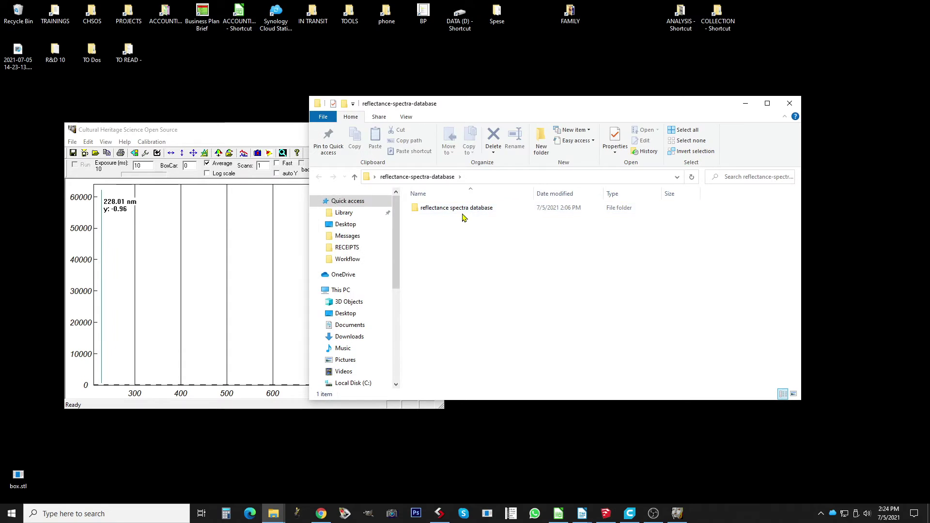
double_click(462, 212)
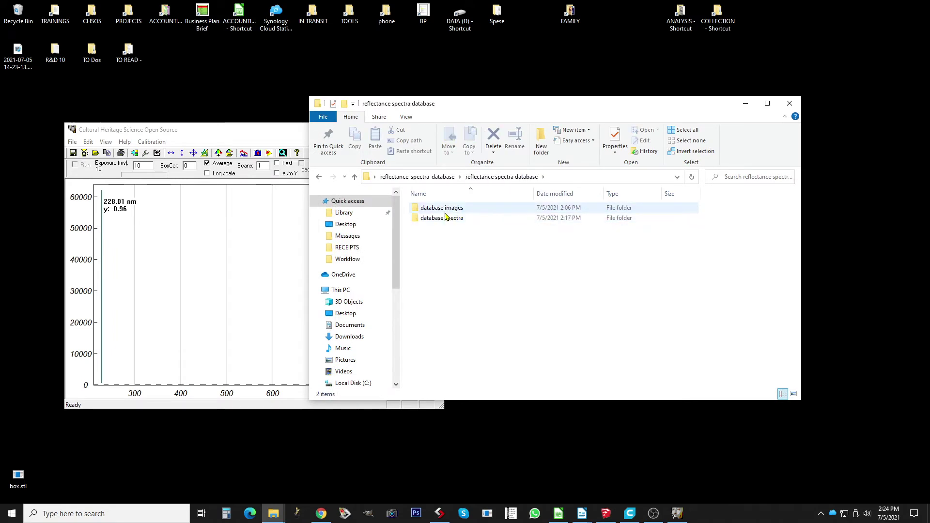
double_click(445, 212)
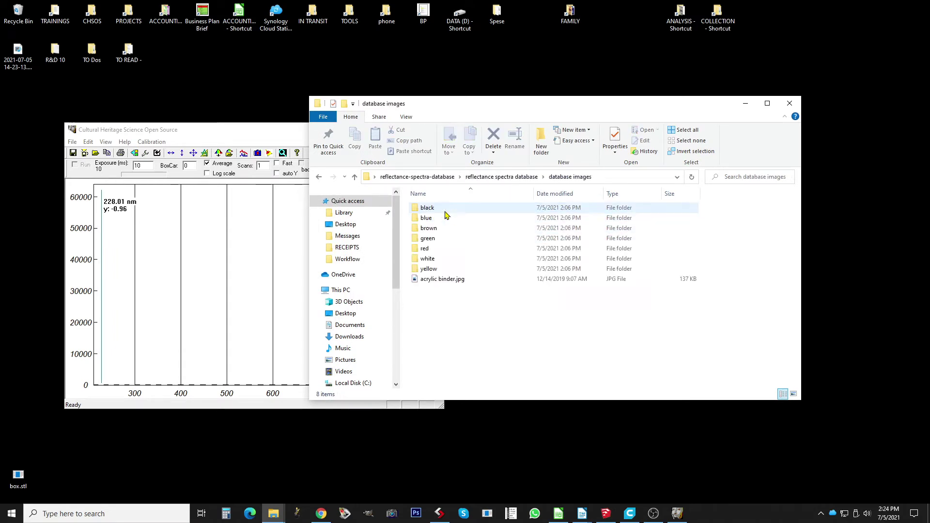
double_click(430, 232)
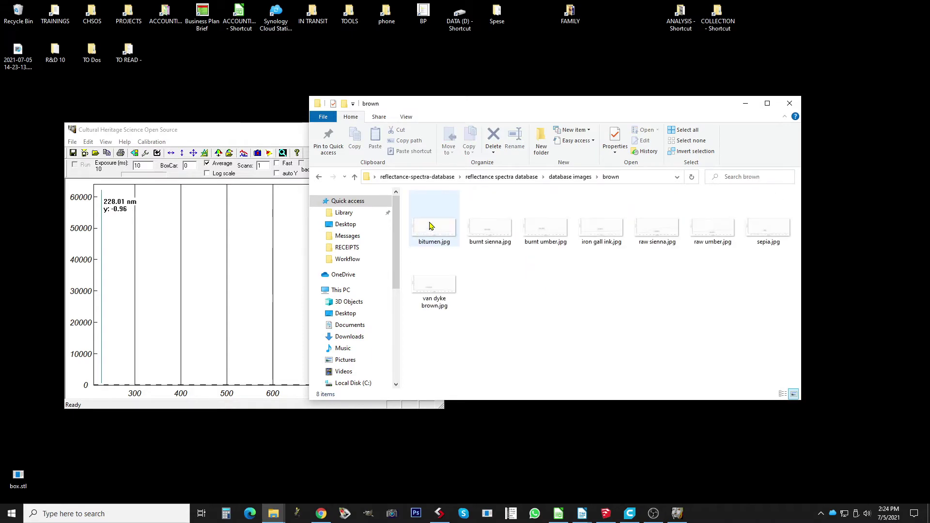
- Preview bitumen.jpg and step through the brown spectra to raw sienna, then close Photos
double_click(430, 226)
key(Right)
key(Right)
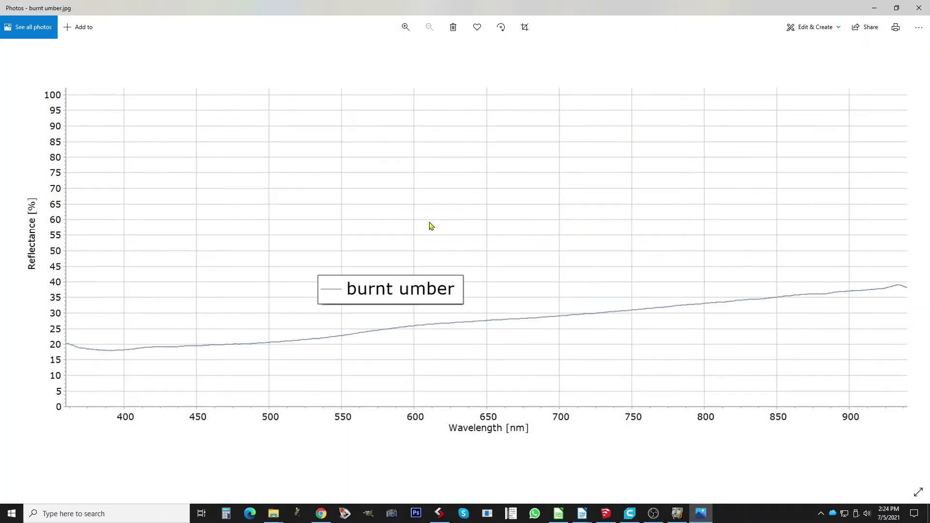
key(Right)
key(Right)
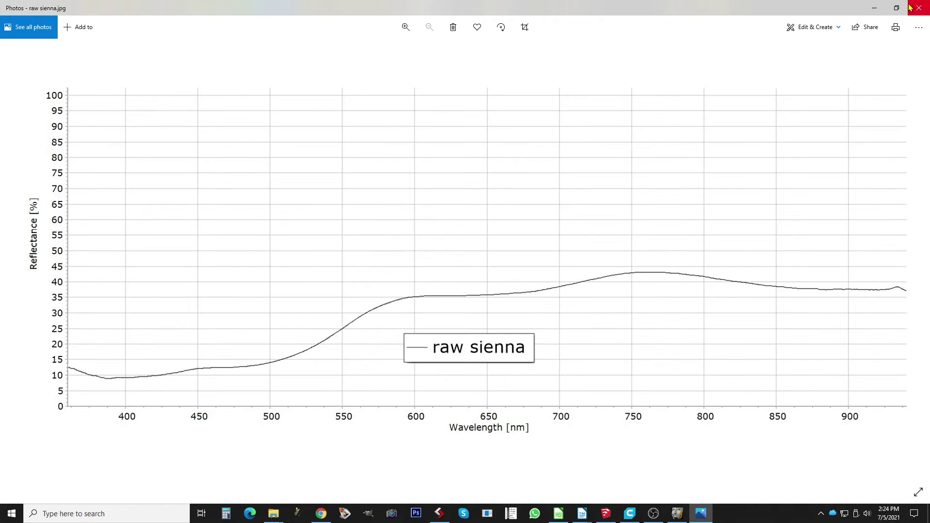
click(919, 8)
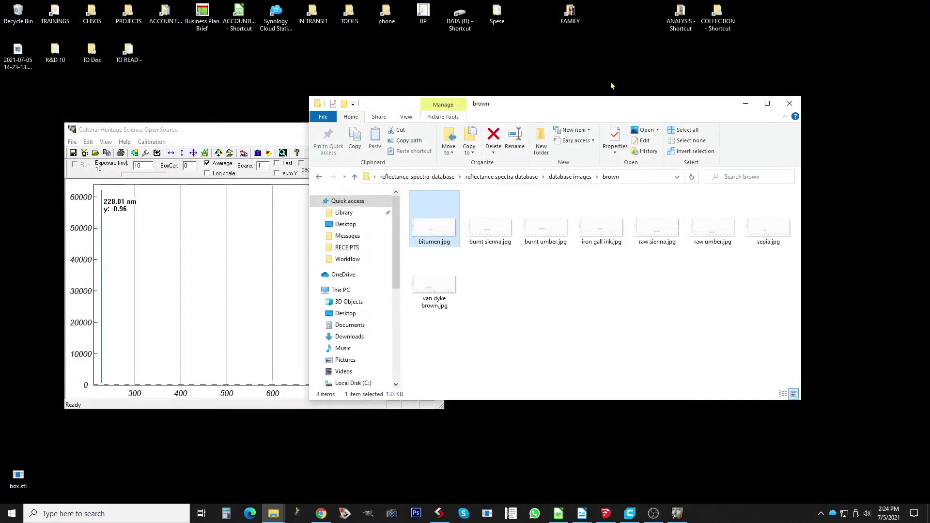
- Go up to 'reflectance spectra database', open 'database spectra', and shift the window right
click(502, 177)
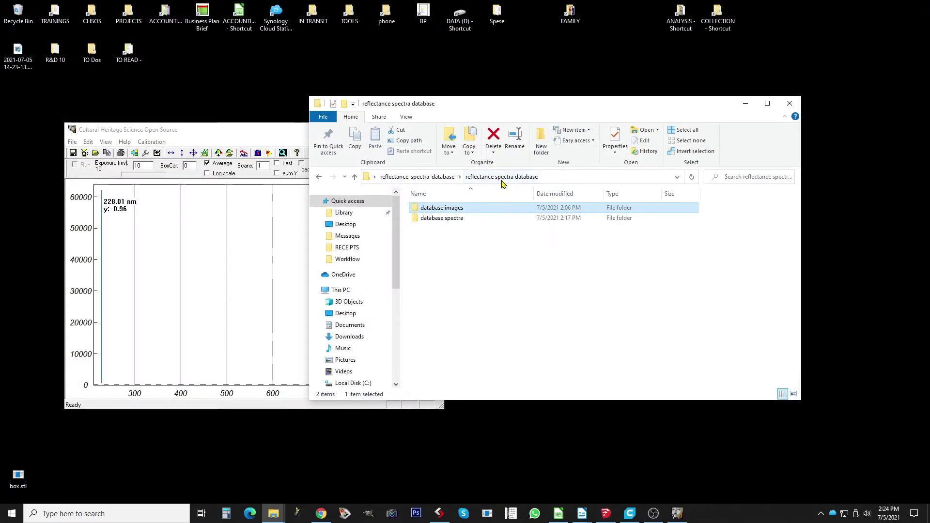
double_click(441, 219)
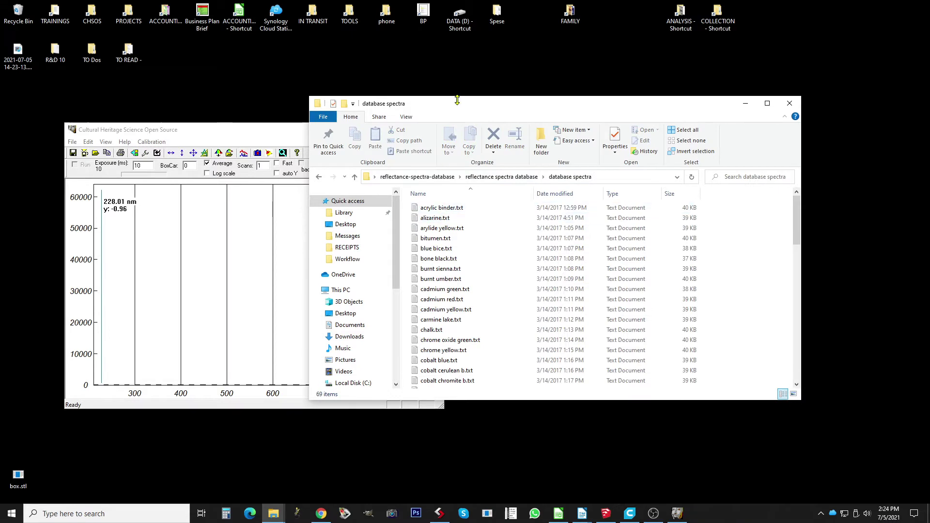
drag(460, 105, 605, 114)
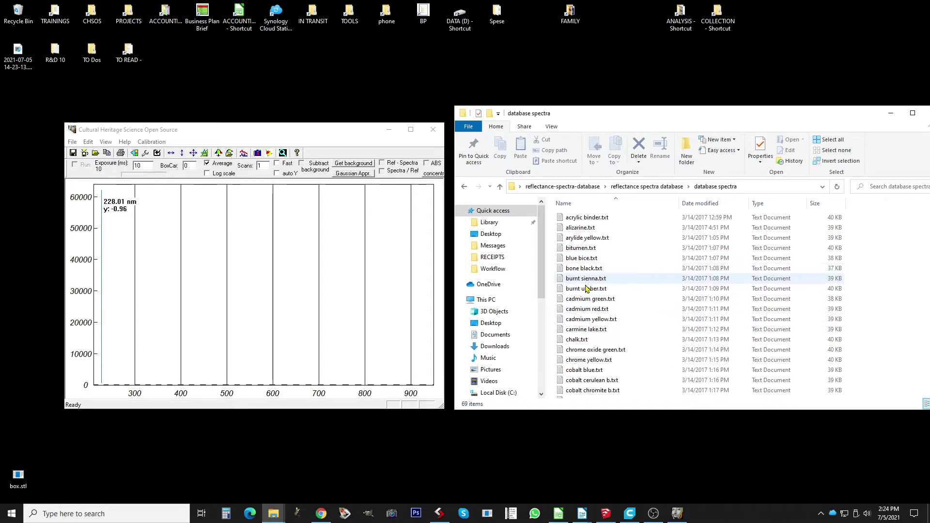
double_click(580, 259)
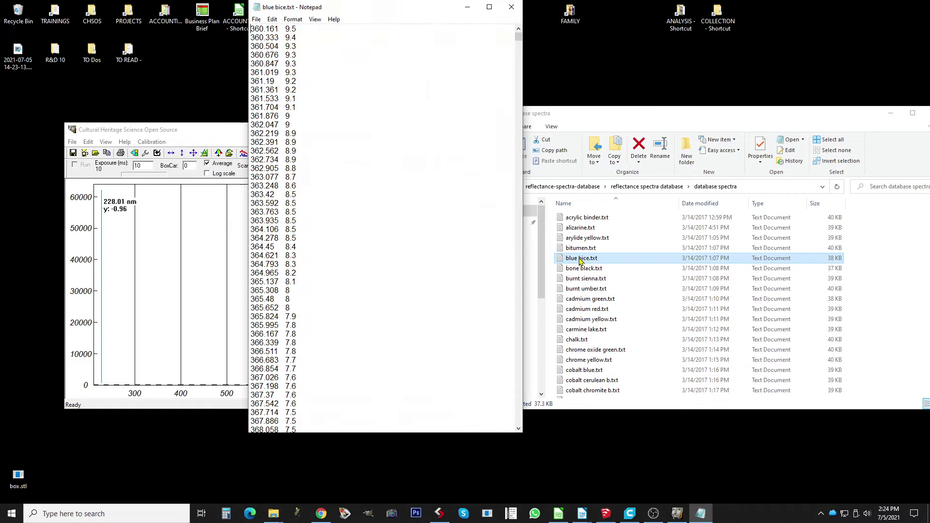
drag(337, 12, 376, 94)
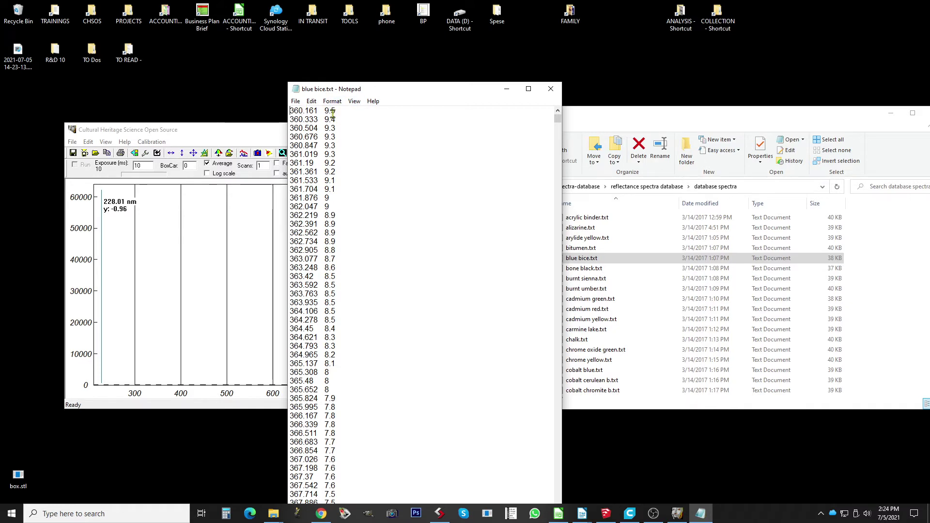
scroll(344, 218, down, 14)
scroll(345, 221, down, 20)
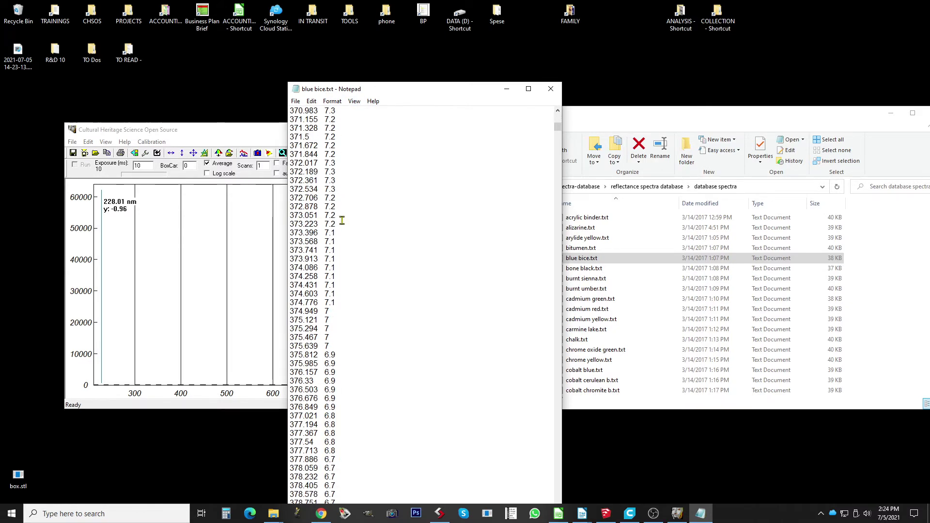
click(550, 89)
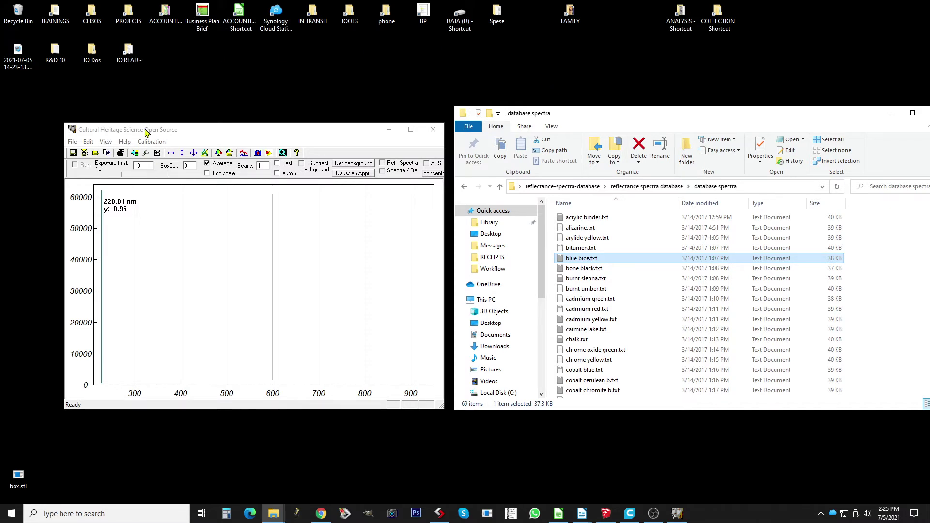
- Use File > Open to load blue bice.txt from reflectance spectra database > database spectra
drag(146, 130, 148, 129)
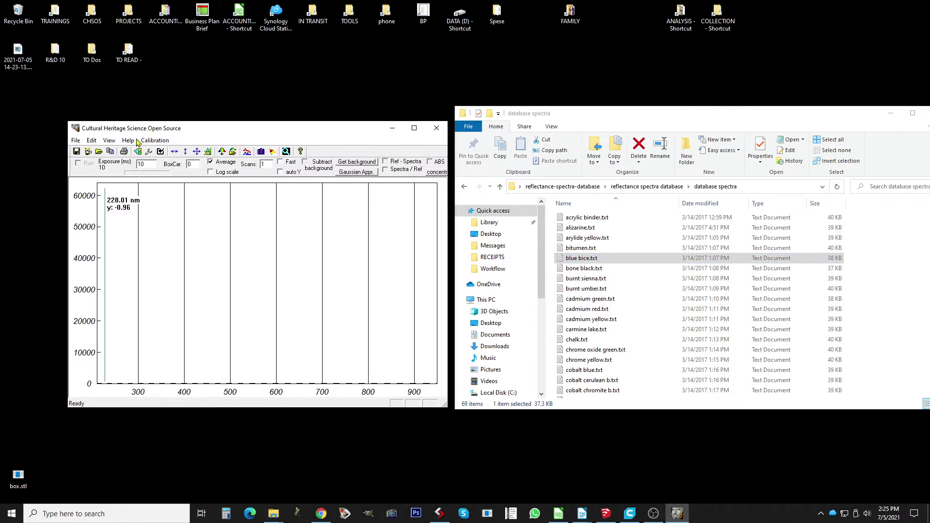
click(75, 141)
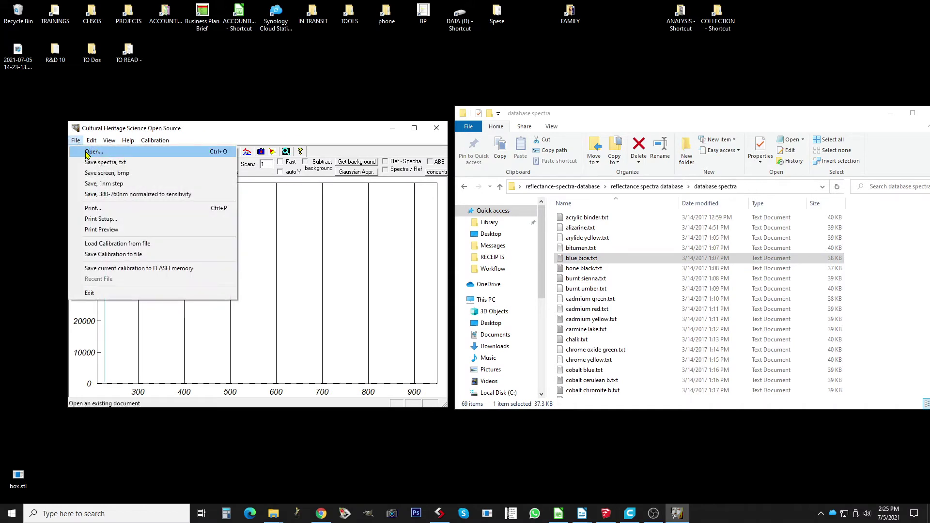
click(86, 151)
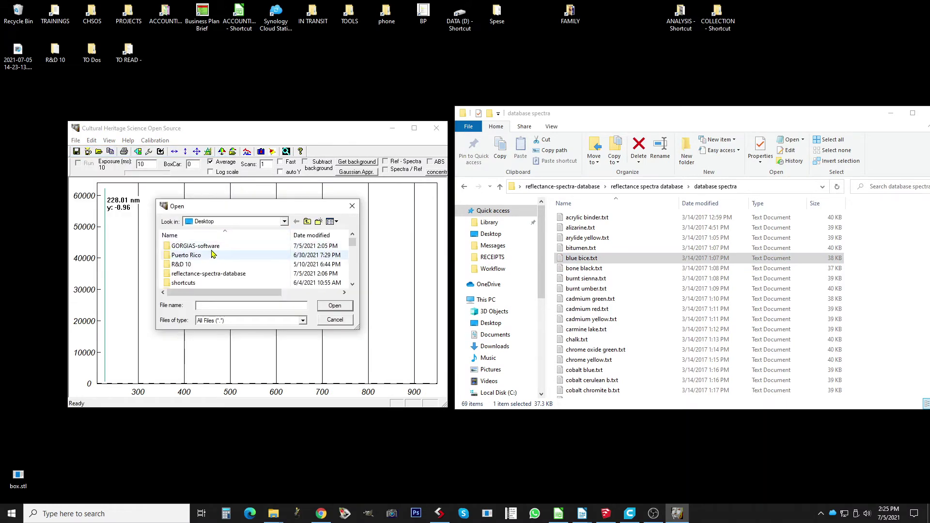
double_click(196, 274)
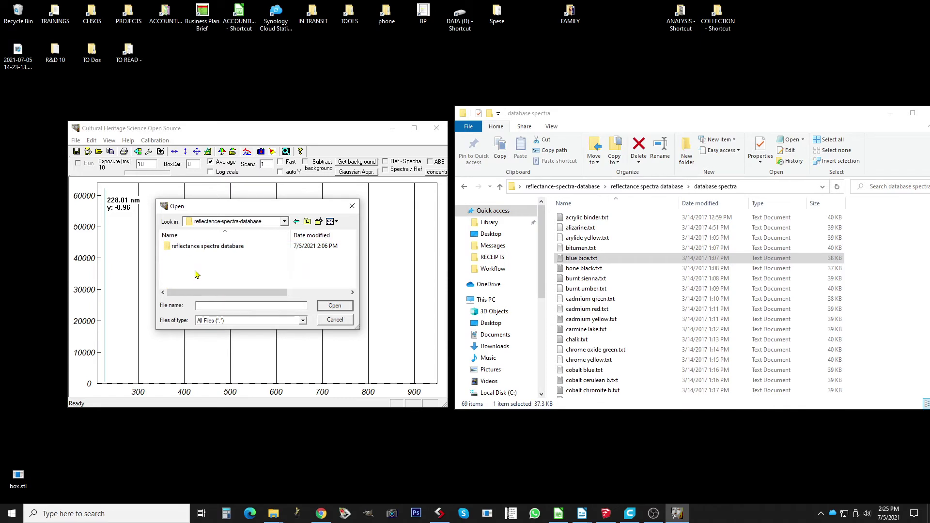
double_click(197, 247)
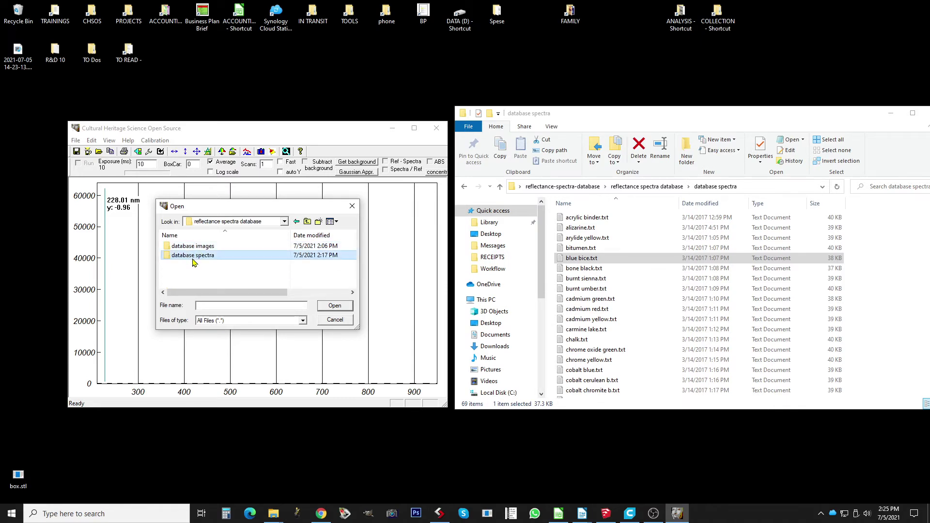
double_click(194, 255)
double_click(196, 284)
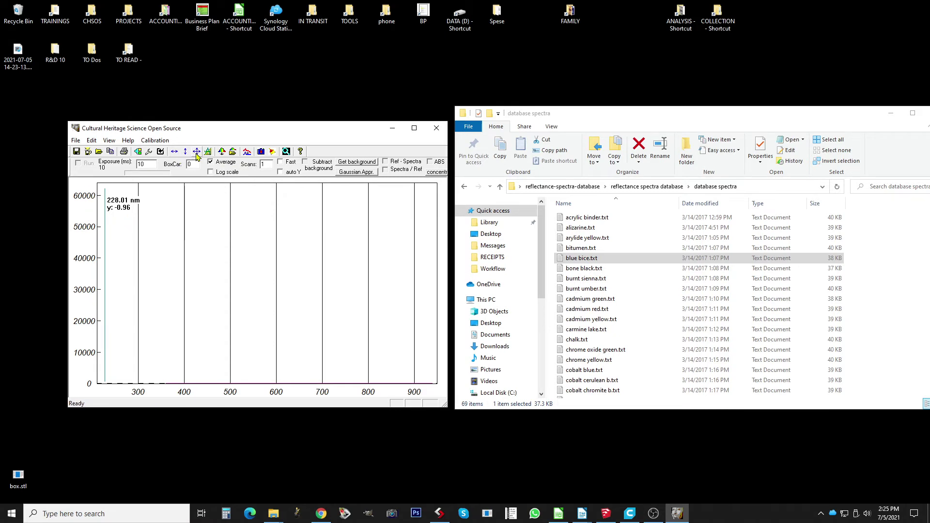
- Autoscale the plot to show the blue bice curve on a 0–25 scale, then clear it
click(197, 154)
click(197, 154)
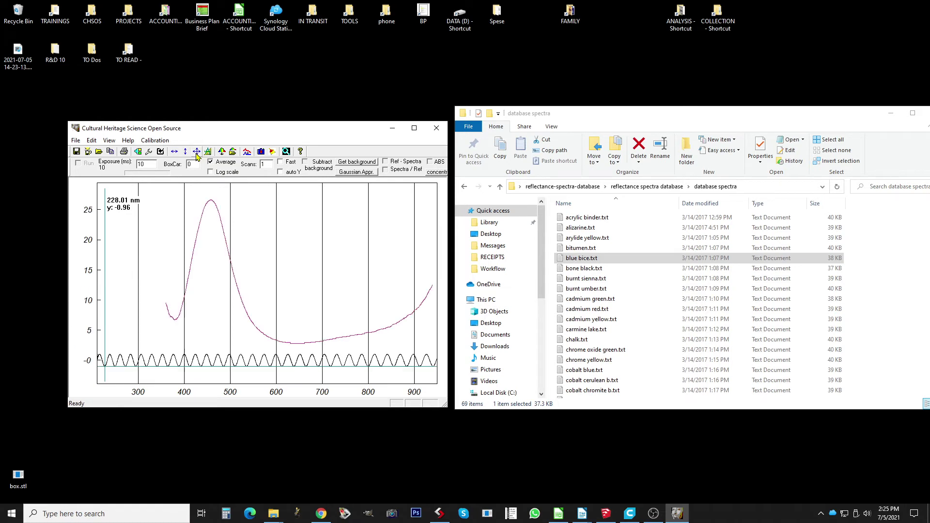
click(273, 152)
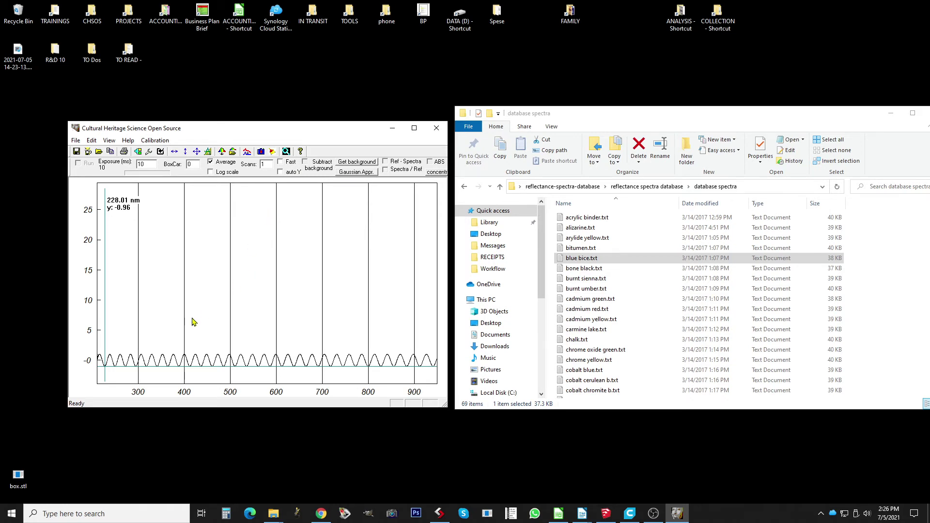
- Launch Spectragryph from the Start menu and arrange it beside the database spectra folder
click(12, 514)
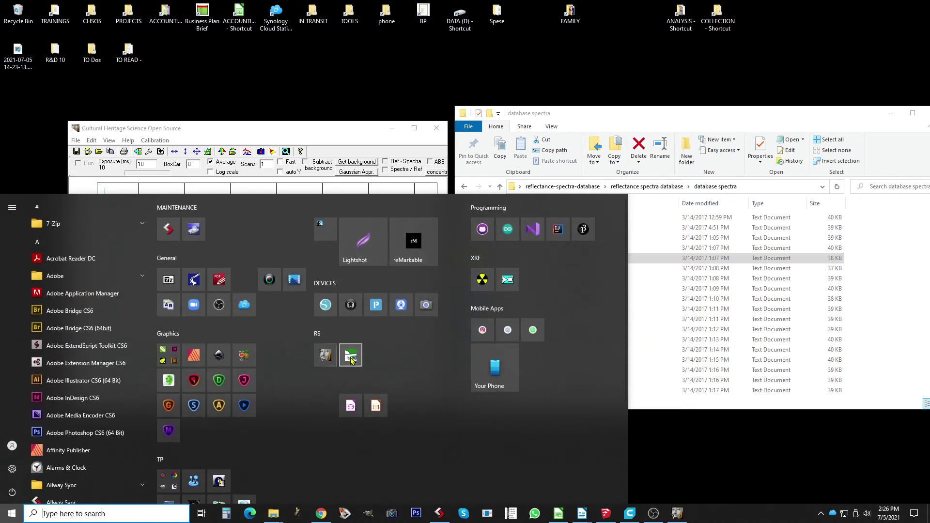
click(353, 357)
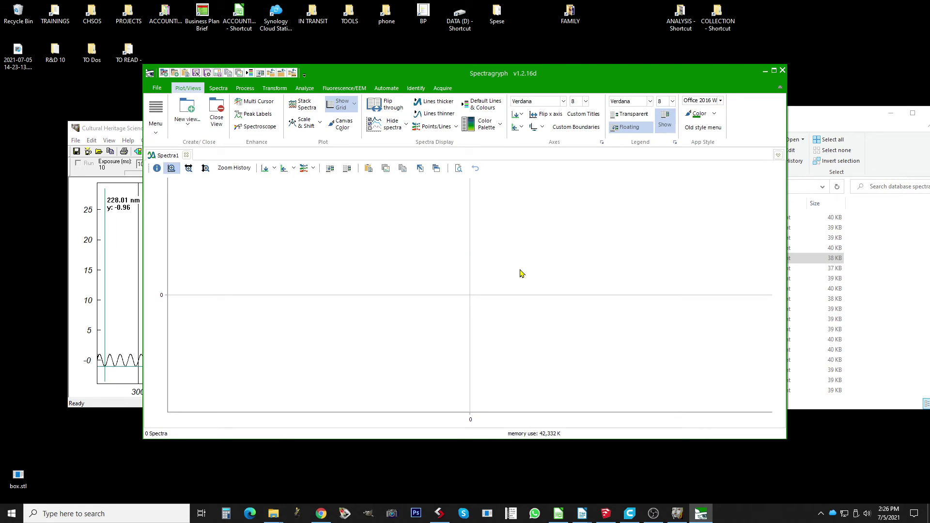
drag(541, 73, 485, 74)
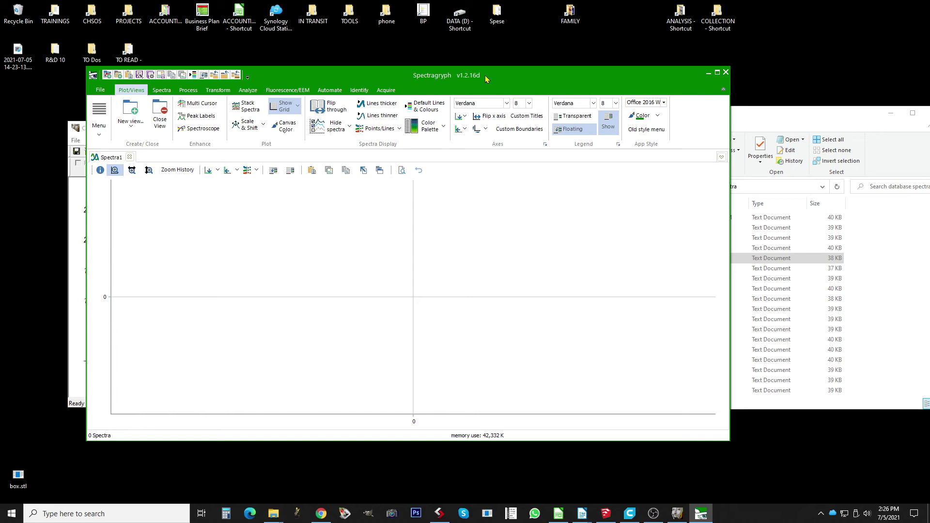
click(752, 119)
drag(752, 119, 770, 145)
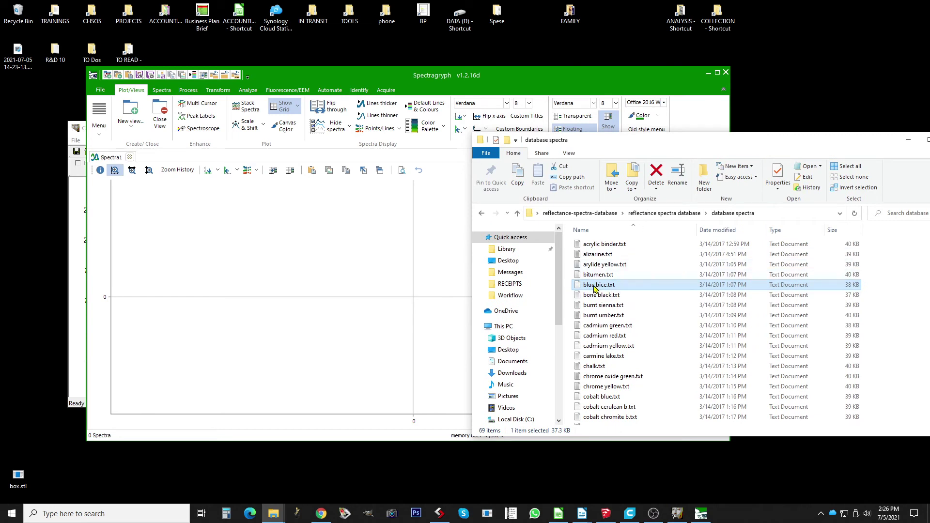
- Drag blue bice.txt onto the Spectragryph plot and bring the axis type query into view
drag(591, 287, 345, 271)
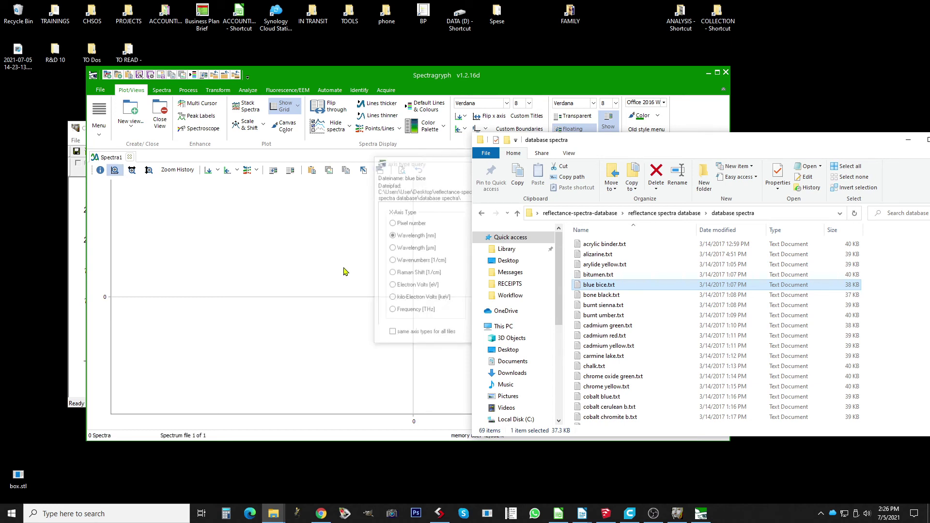
drag(536, 144, 712, 141)
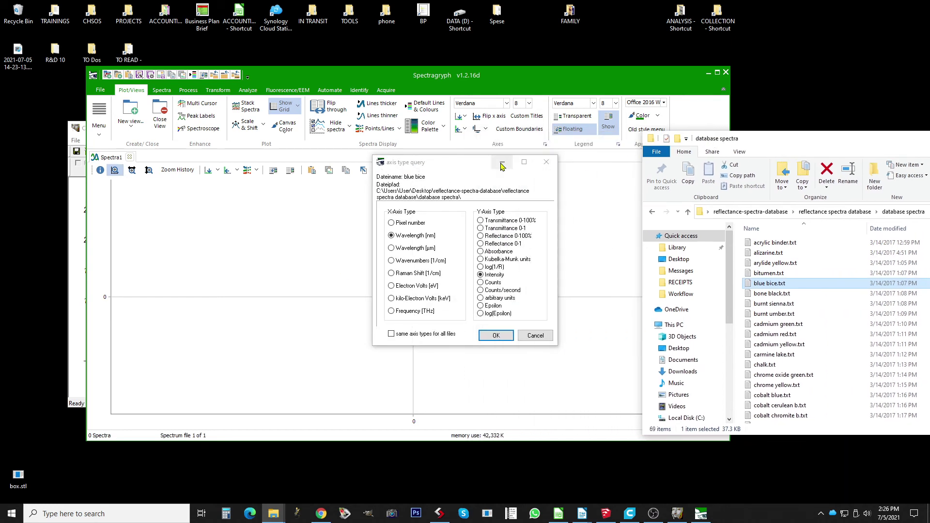
drag(465, 162, 403, 184)
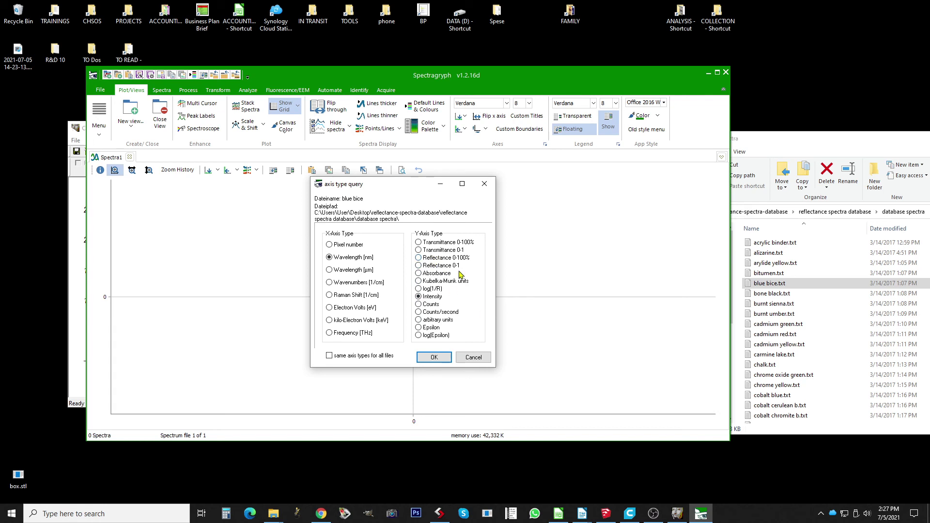
- Set the Y axis to Reflectance 0-100% with Wavelength [nm] on X, and plot blue bice
click(446, 261)
click(435, 358)
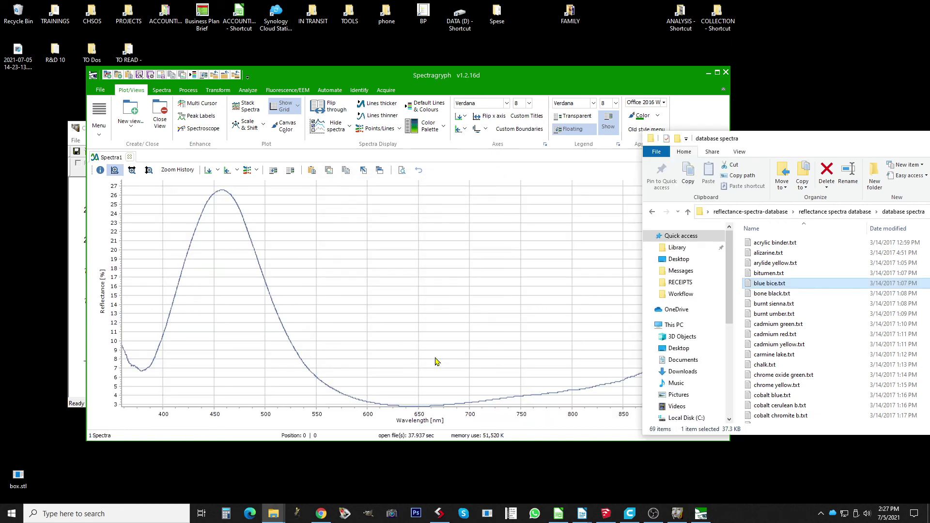
drag(443, 77, 418, 76)
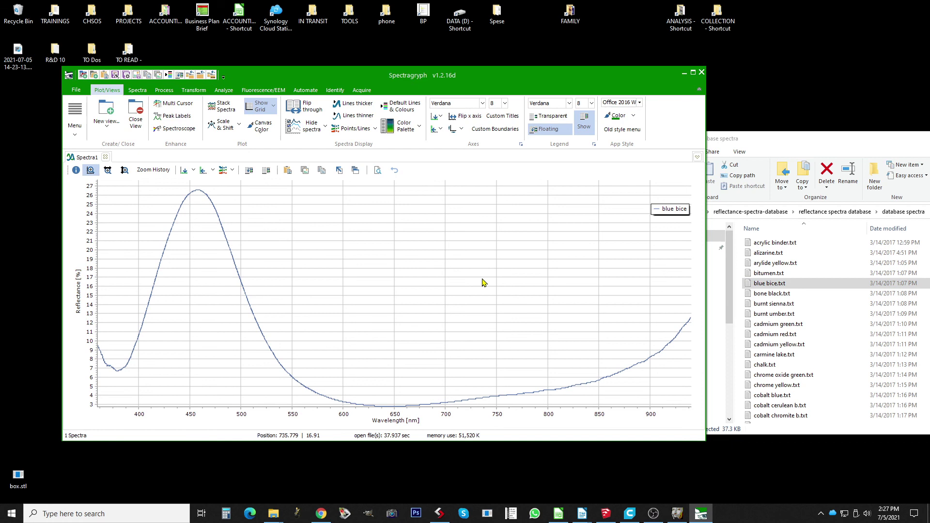